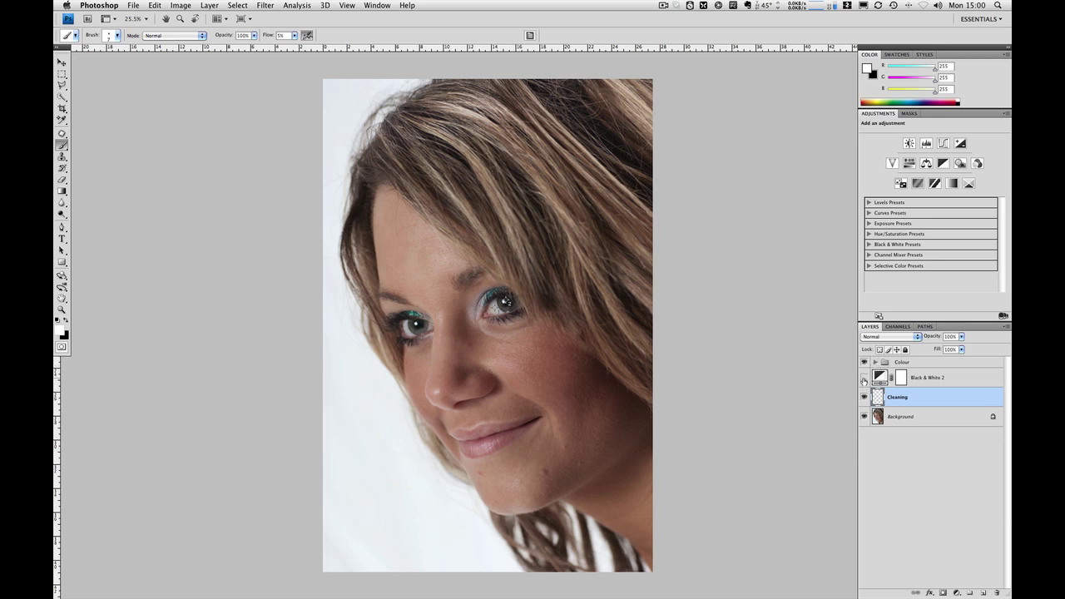
# Step: Compare the portrait with and without the Black & White 2 adjustment layer, leaving it hidden
pyautogui.click(863, 377)
pyautogui.click(864, 379)
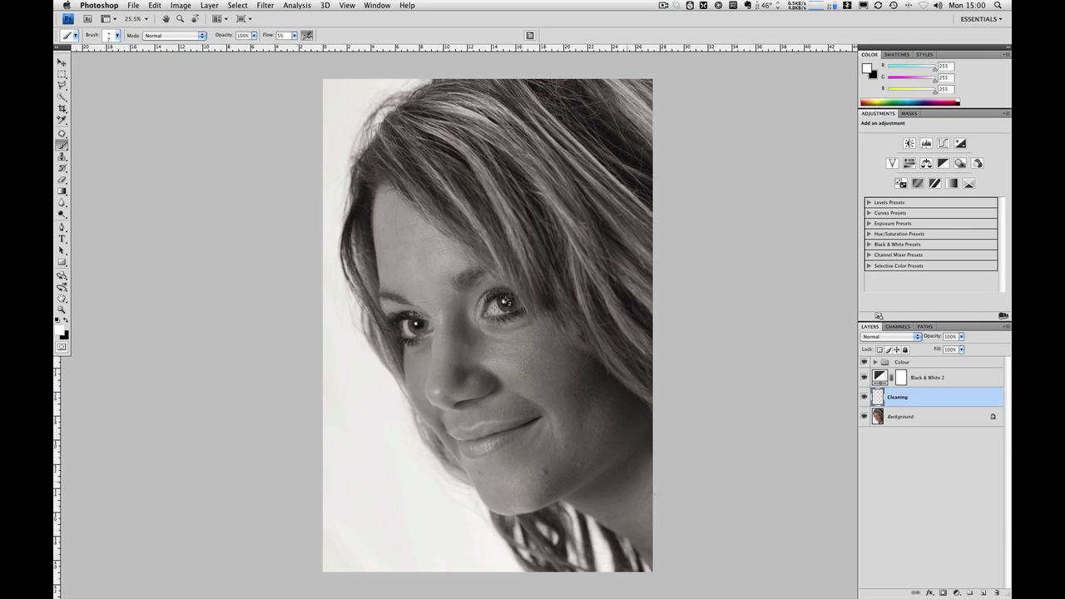
pyautogui.click(863, 378)
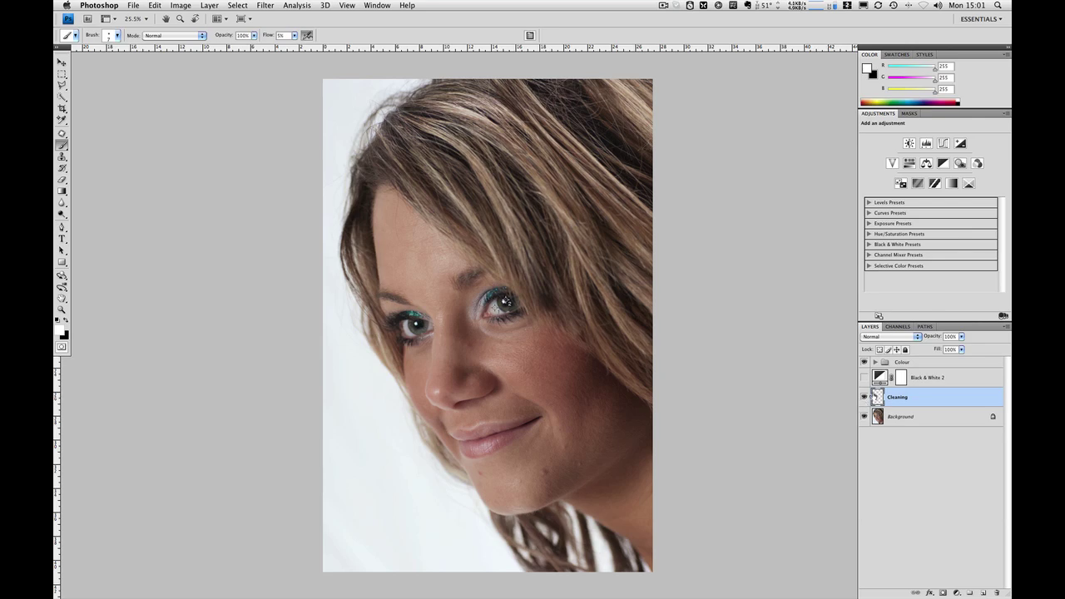
# Step: Add a layer named D&B above the Cleaning layer, in Soft Light mode and filled with 50% gray
pyautogui.press('super+plus')
pyautogui.press('super+plus')
pyautogui.press('super+plus')
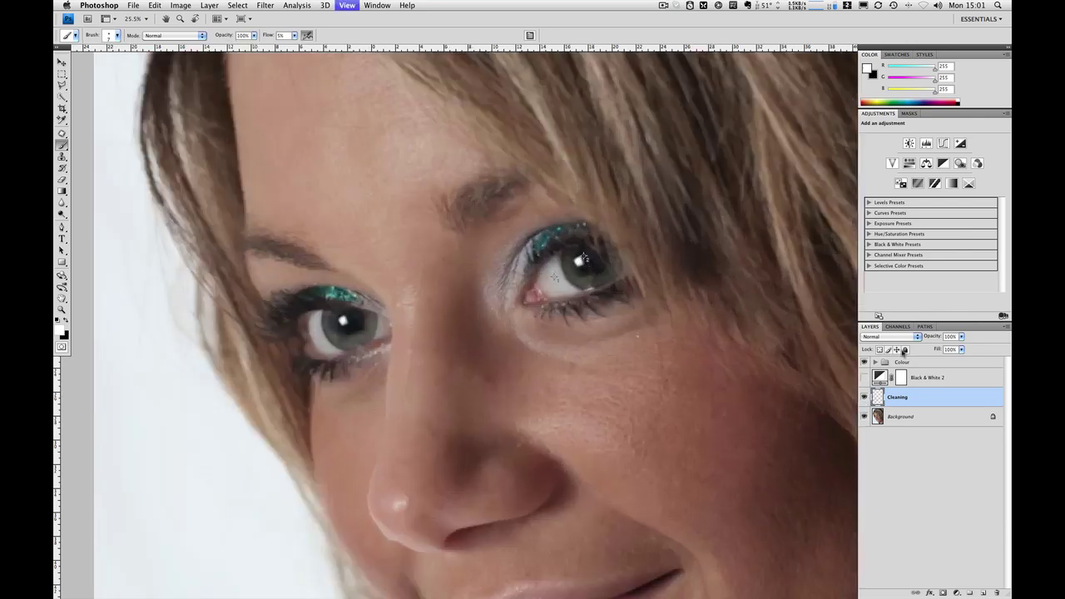
pyautogui.scroll(3, 534, 409)
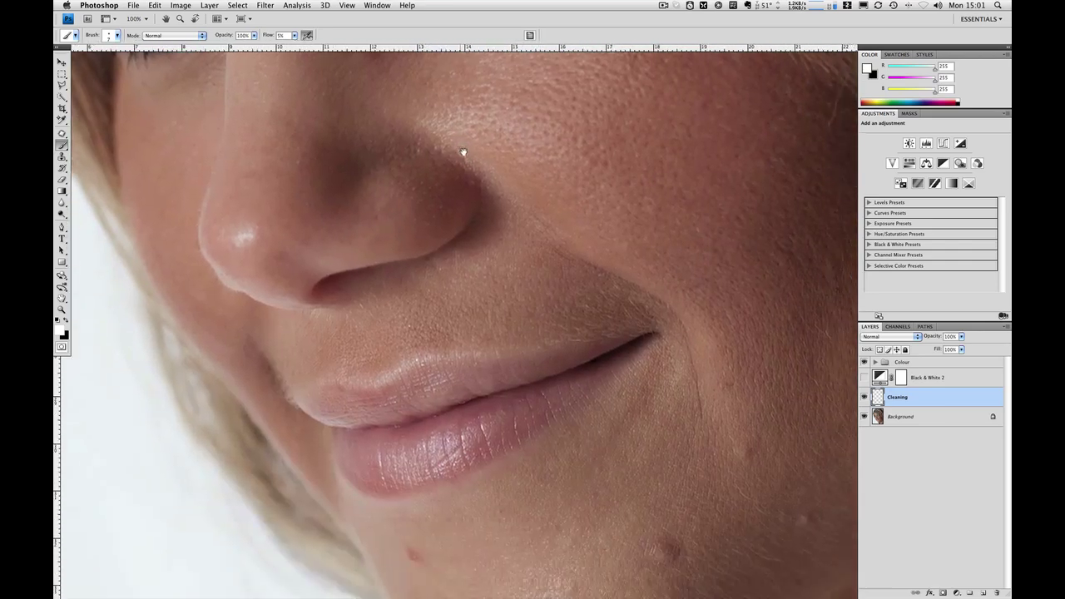
pyautogui.scroll(-5, 463, 152)
pyautogui.hscroll(4, 463, 152)
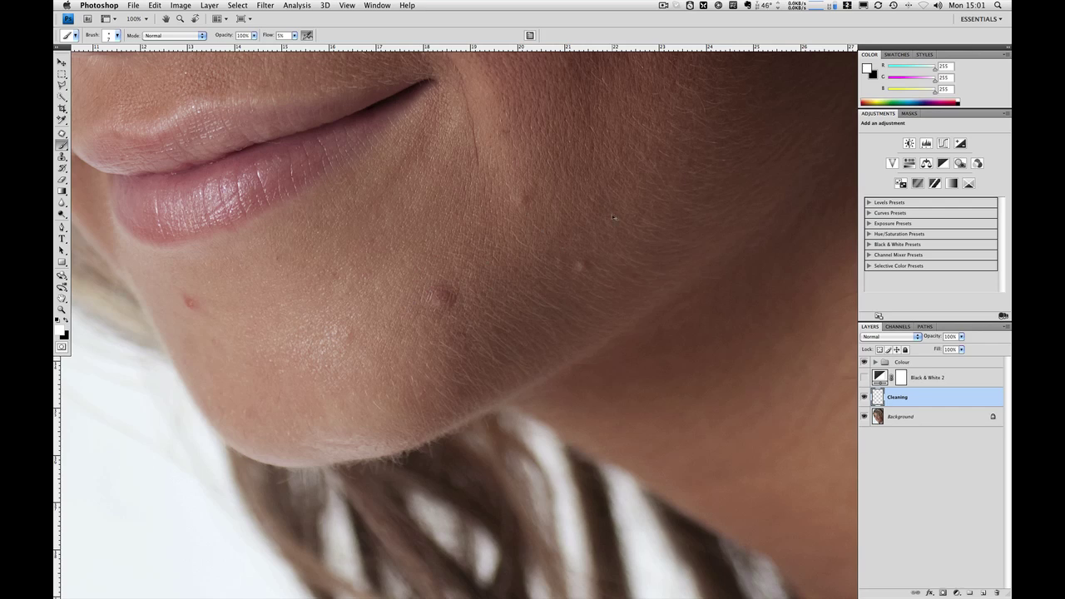
pyautogui.press('super+shift+n')
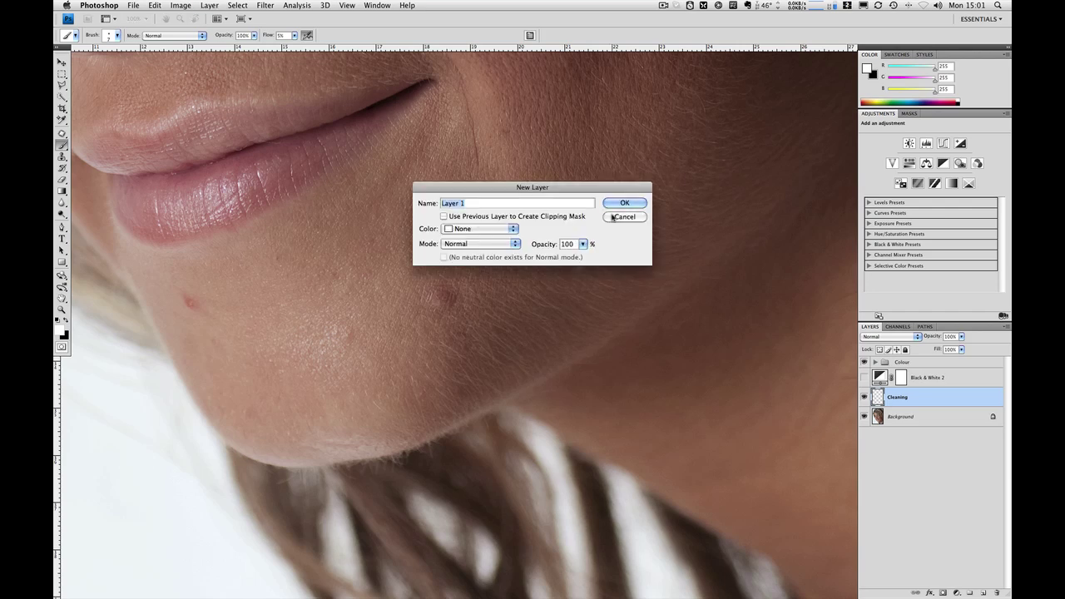
pyautogui.write('D&B')
pyautogui.click(513, 243)
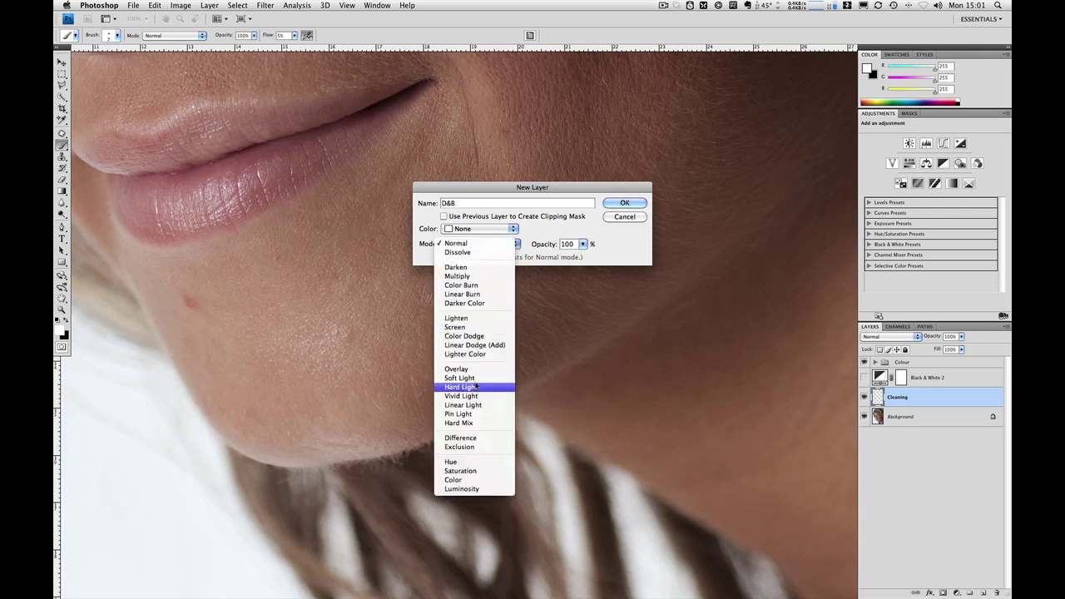
pyautogui.click(474, 379)
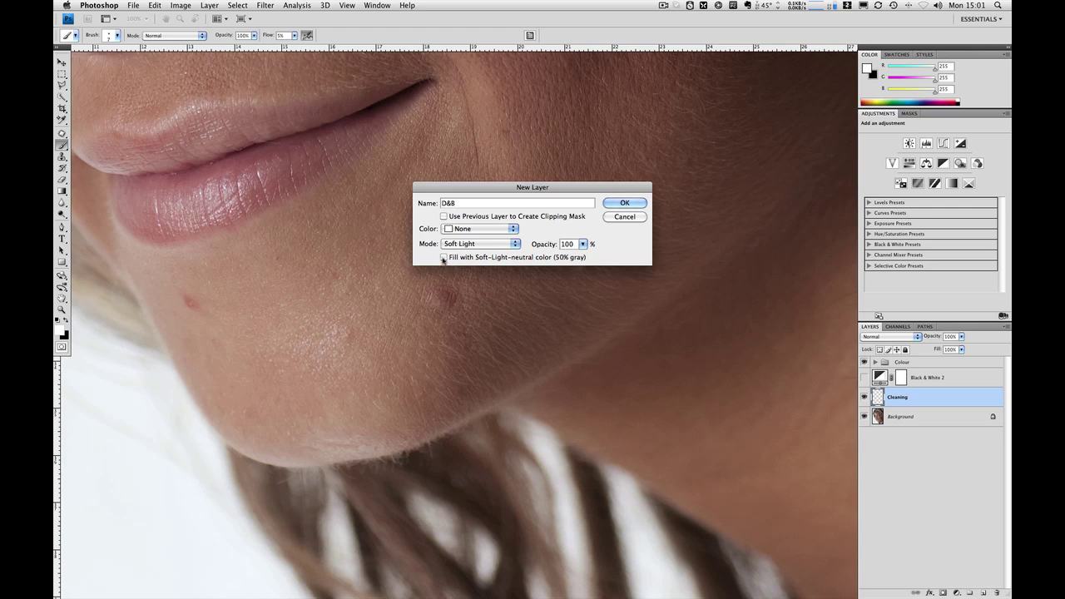
pyautogui.click(444, 257)
pyautogui.click(625, 204)
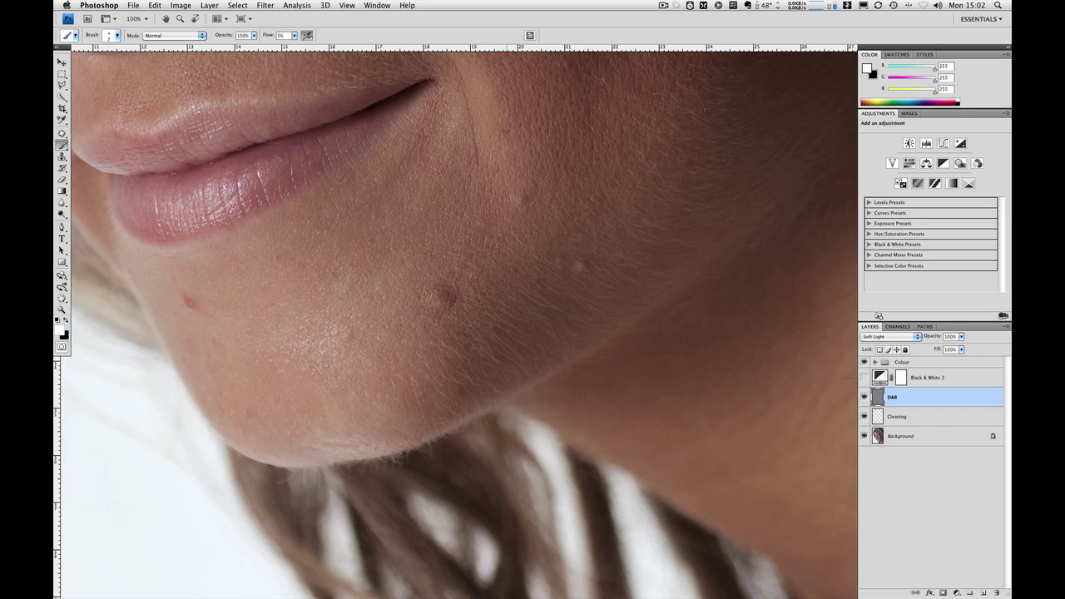
# Step: Burn the small light spot on the jaw by brushing black at 5% flow on the D&B layer
pyautogui.click(66, 321)
pyautogui.click(66, 320)
pyautogui.press('x')
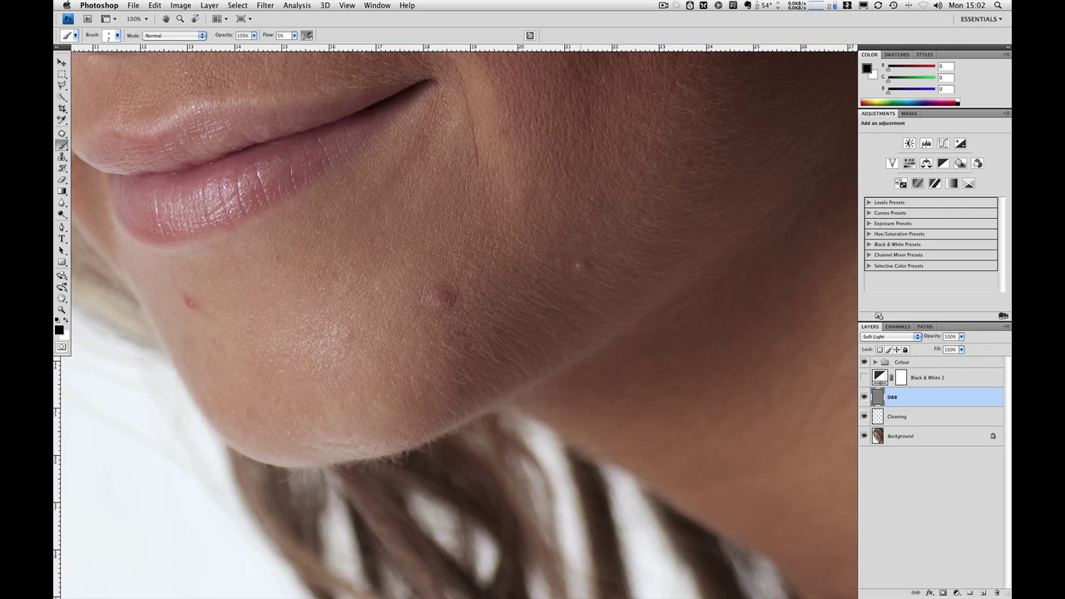
pyautogui.press('x')
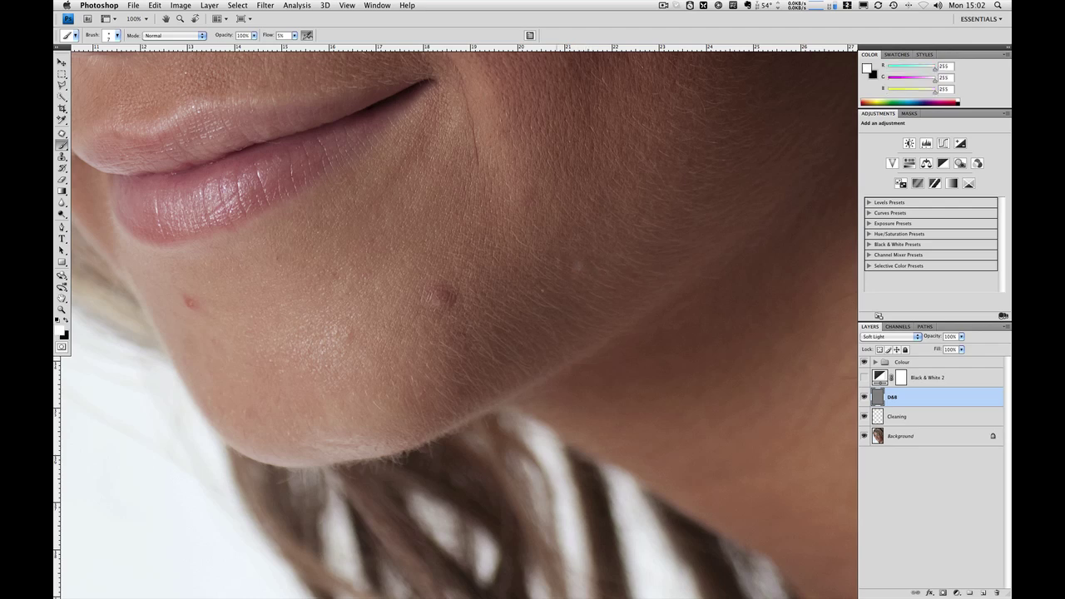
pyautogui.press('x')
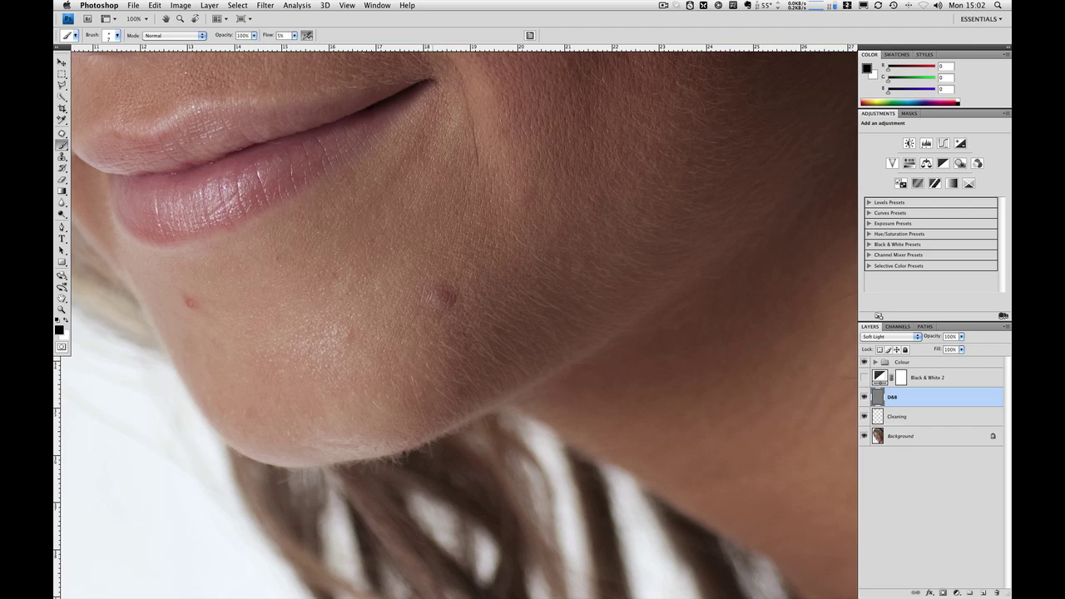
# Step: Dodge the mole and red blemish on the chin with white, balancing the surrounding skin with black on the D&B layer
pyautogui.press('x')
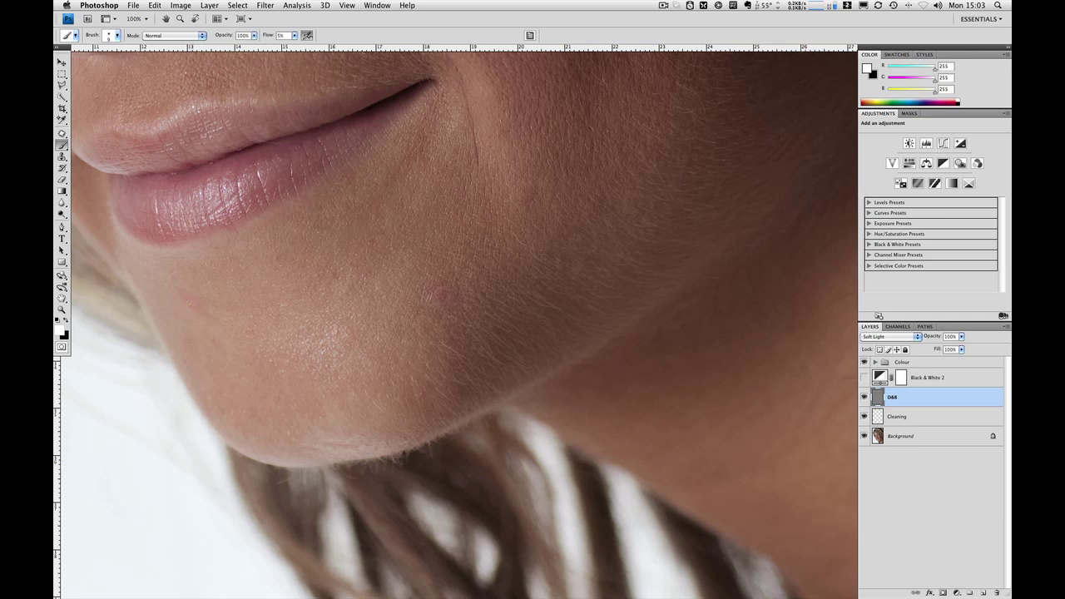
pyautogui.press('x')
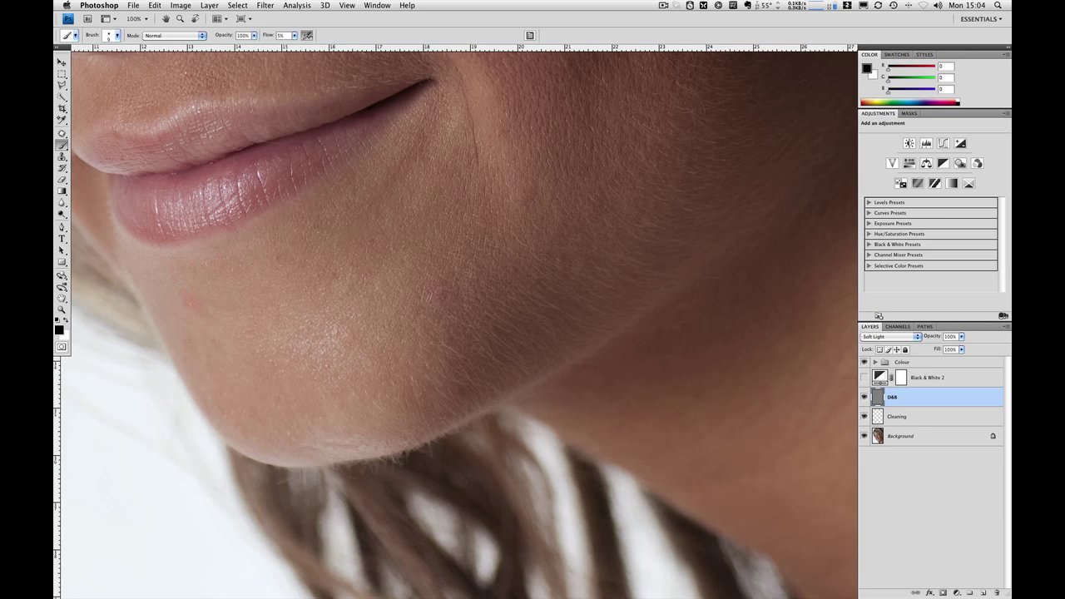
pyautogui.press('x')
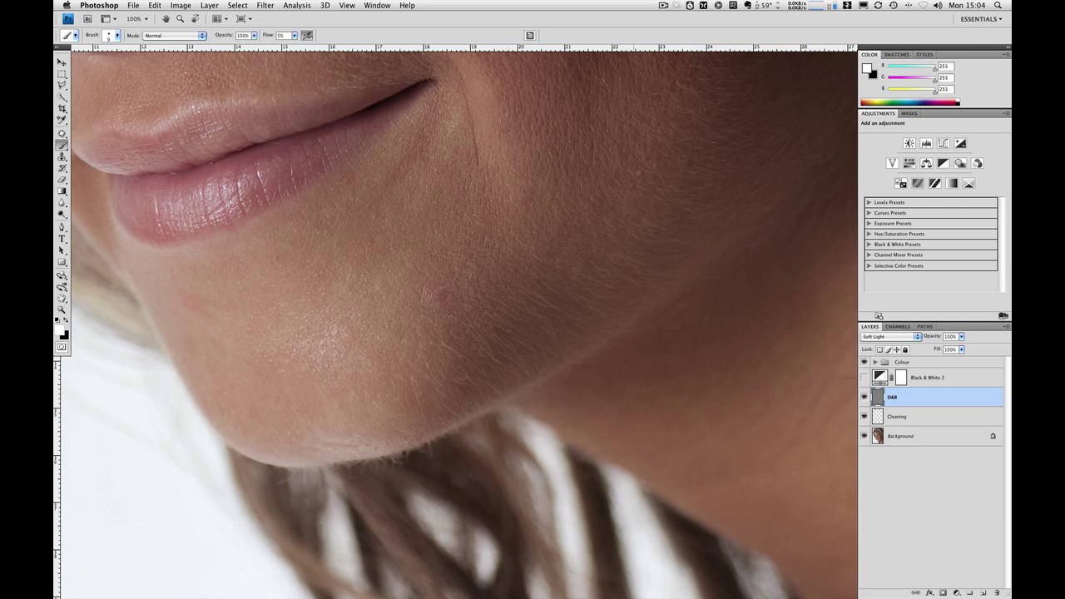
# Step: Compare the chin before and after retouching by toggling the D&B layer's visibility, leaving it shown
pyautogui.click(863, 398)
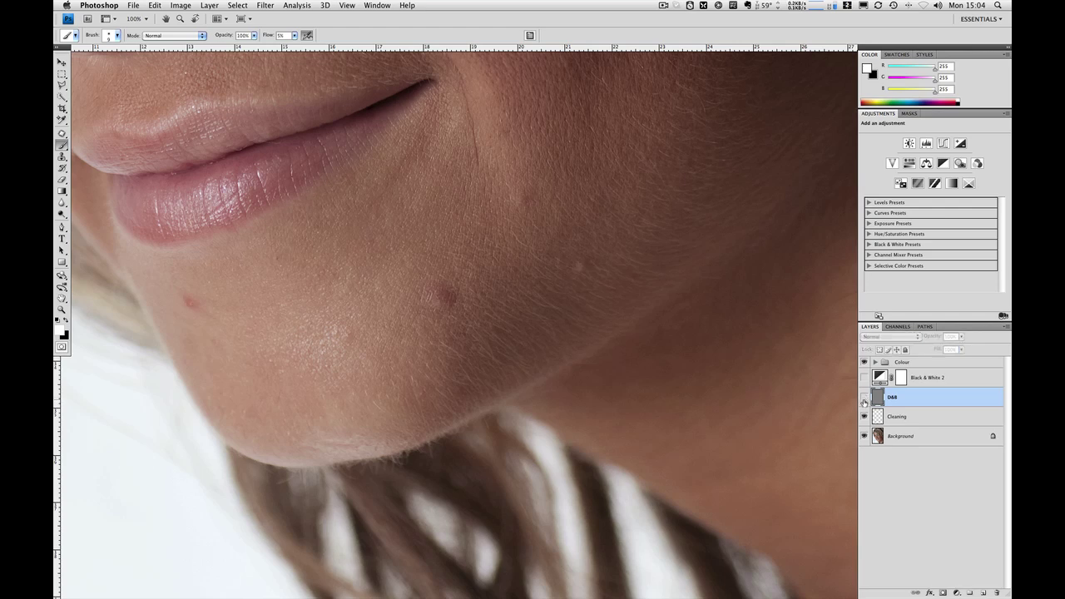
pyautogui.click(863, 398)
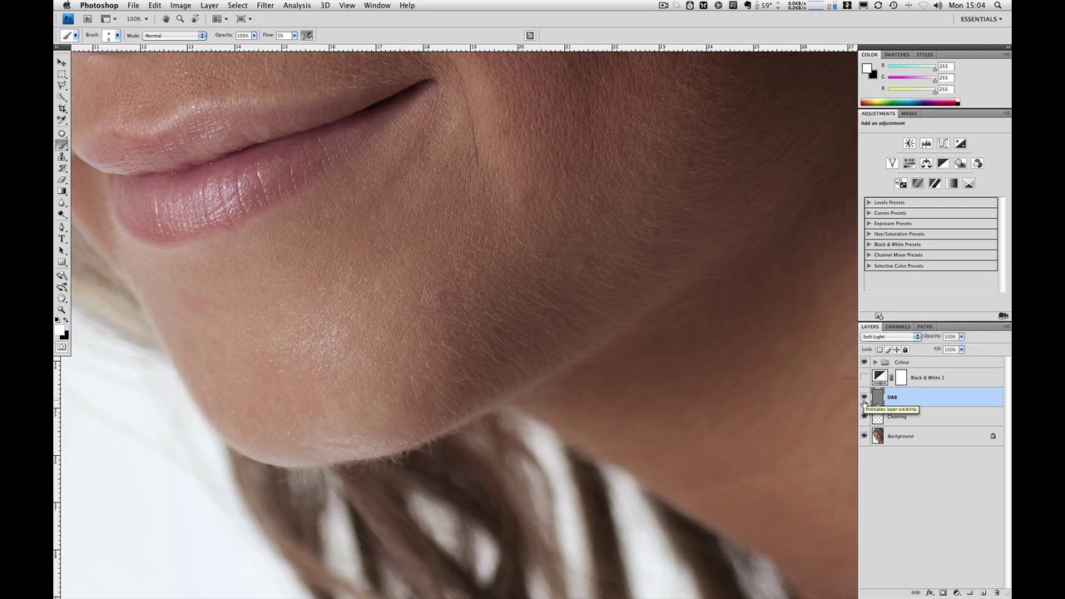
pyautogui.click(864, 397)
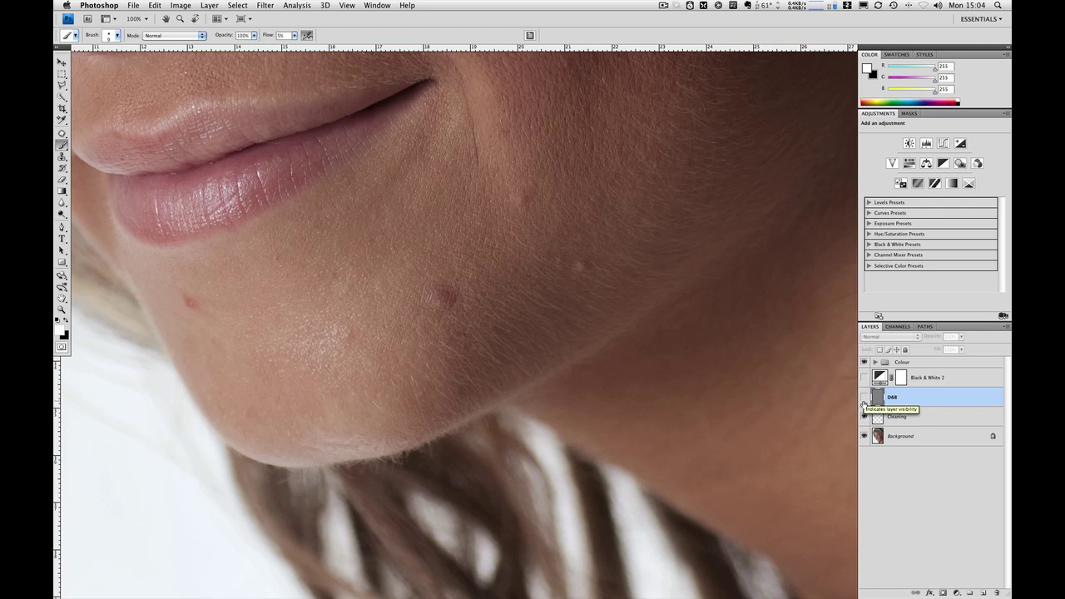
pyautogui.click(864, 397)
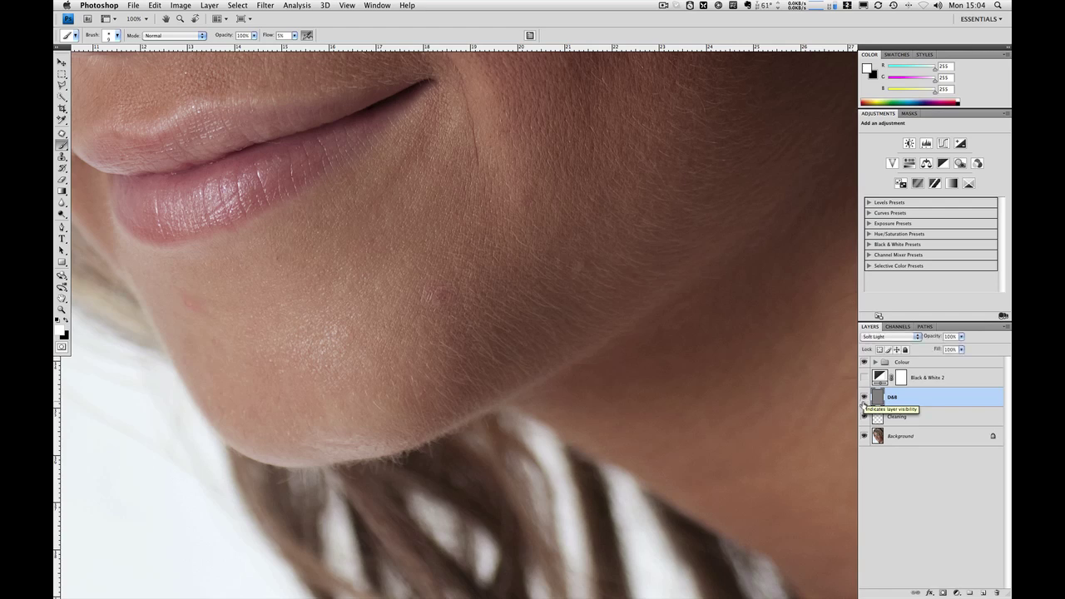
# Step: Inspect the dodge and burn strokes alone by temporarily hiding the Background and Cleaning layers
pyautogui.click(864, 436)
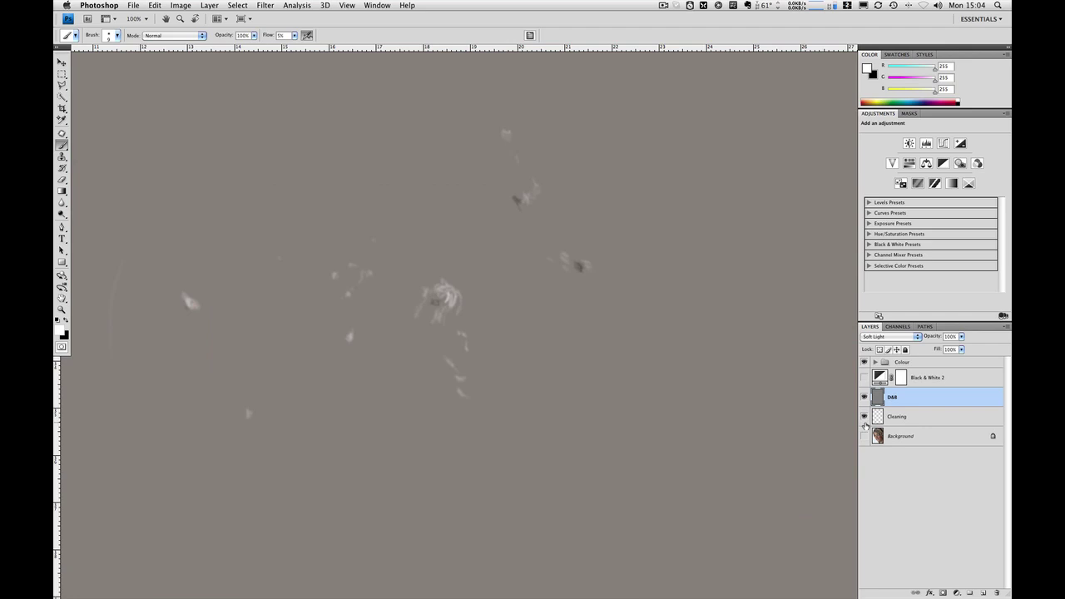
pyautogui.click(864, 417)
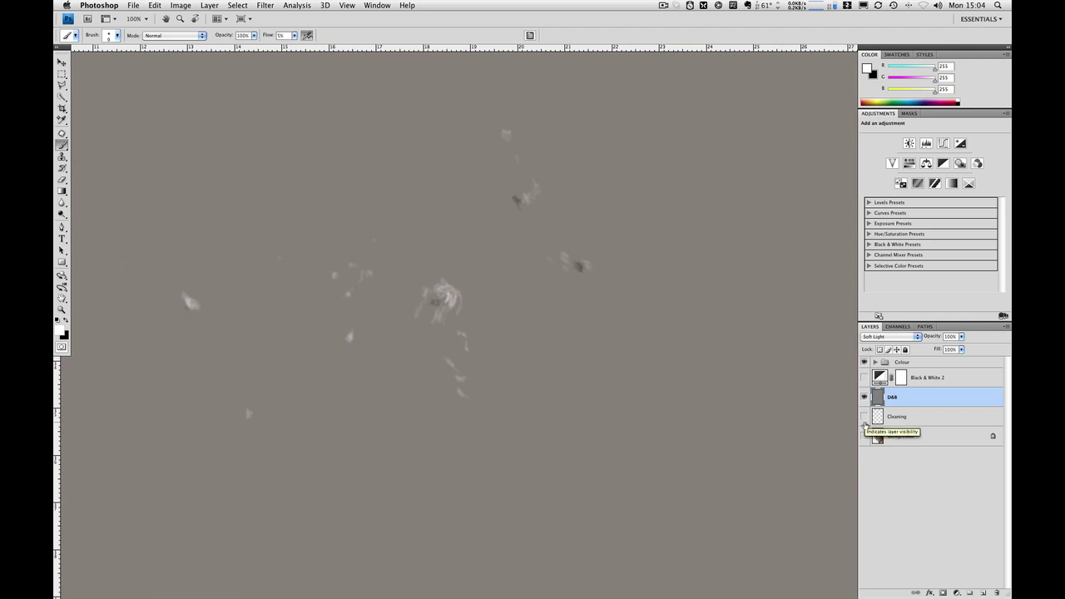
pyautogui.click(864, 417)
pyautogui.click(864, 435)
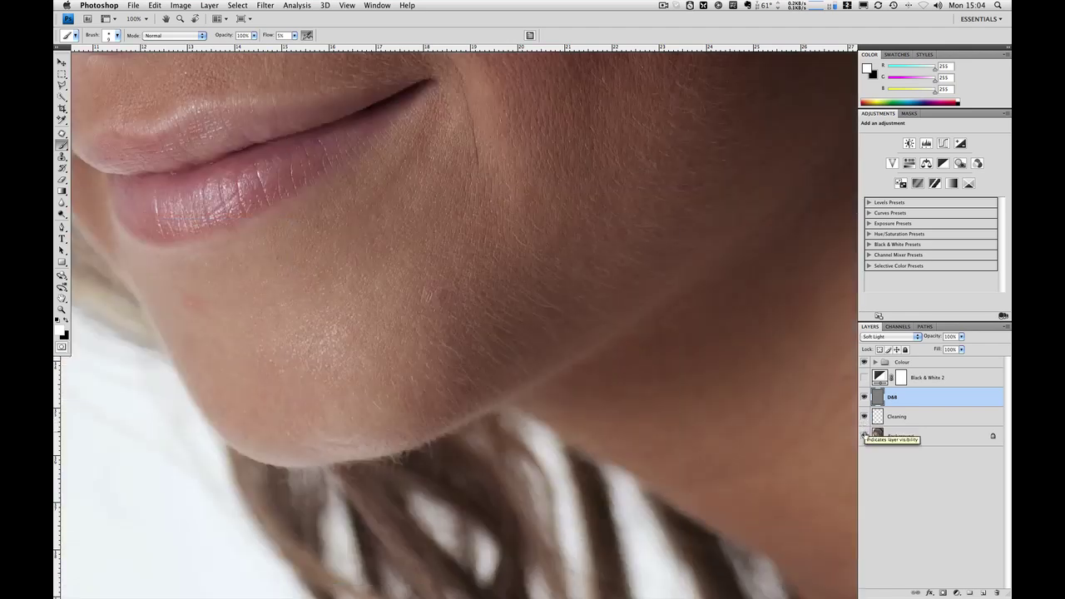
# Step: Check the retouched chin in black and white, and compare it in colour with and without the D&B layer
pyautogui.click(863, 377)
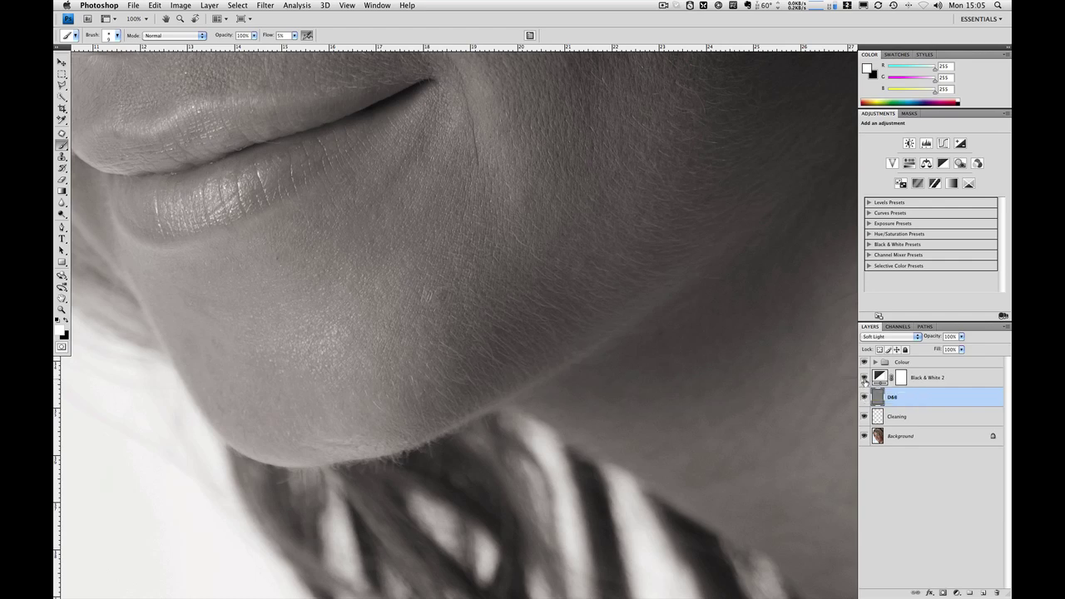
pyautogui.click(864, 377)
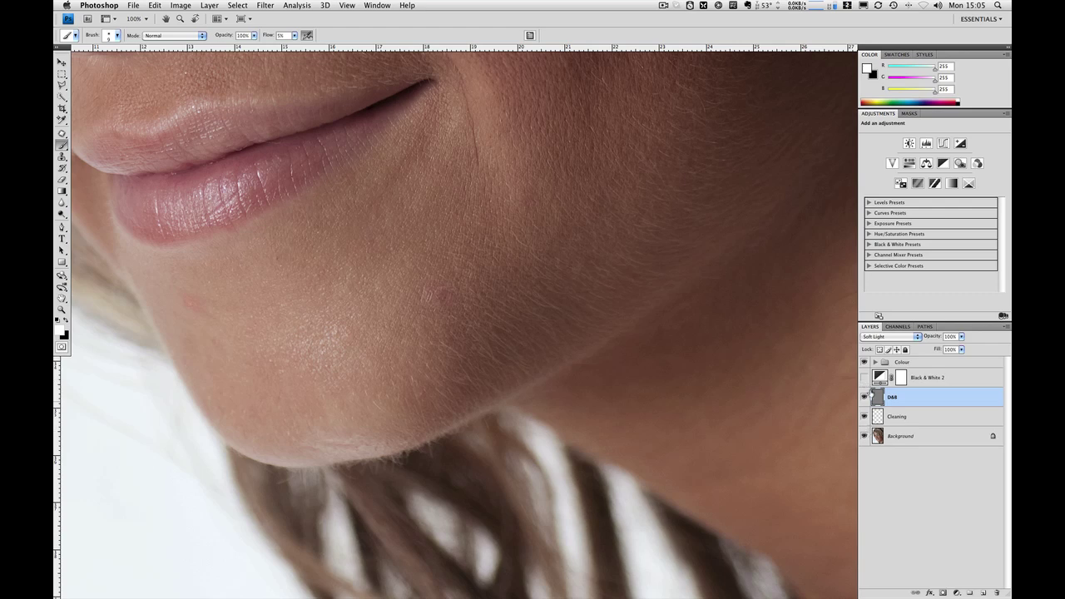
pyautogui.click(864, 401)
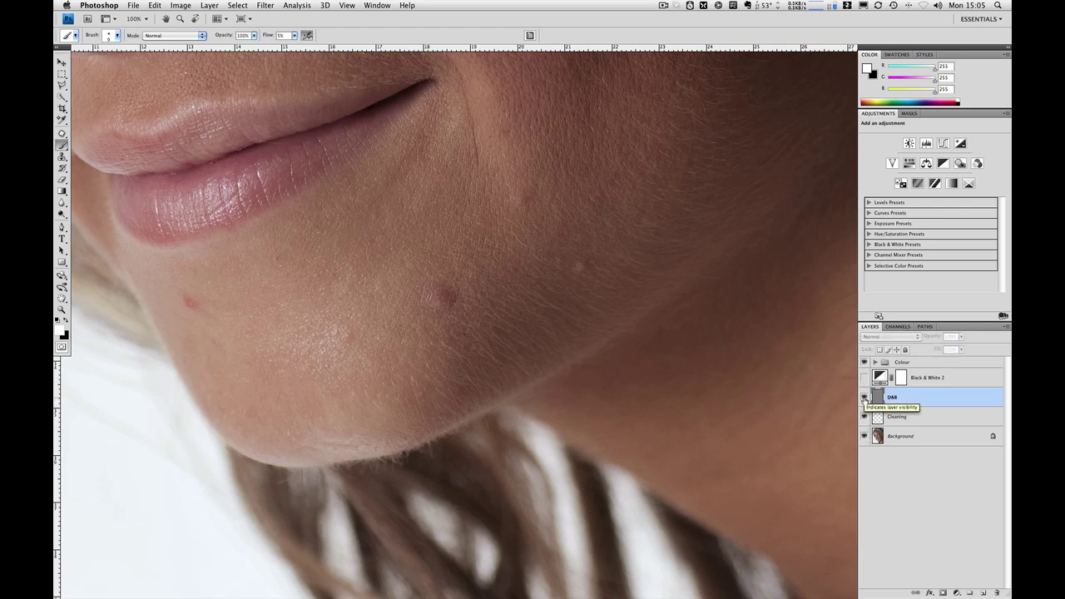
pyautogui.click(864, 401)
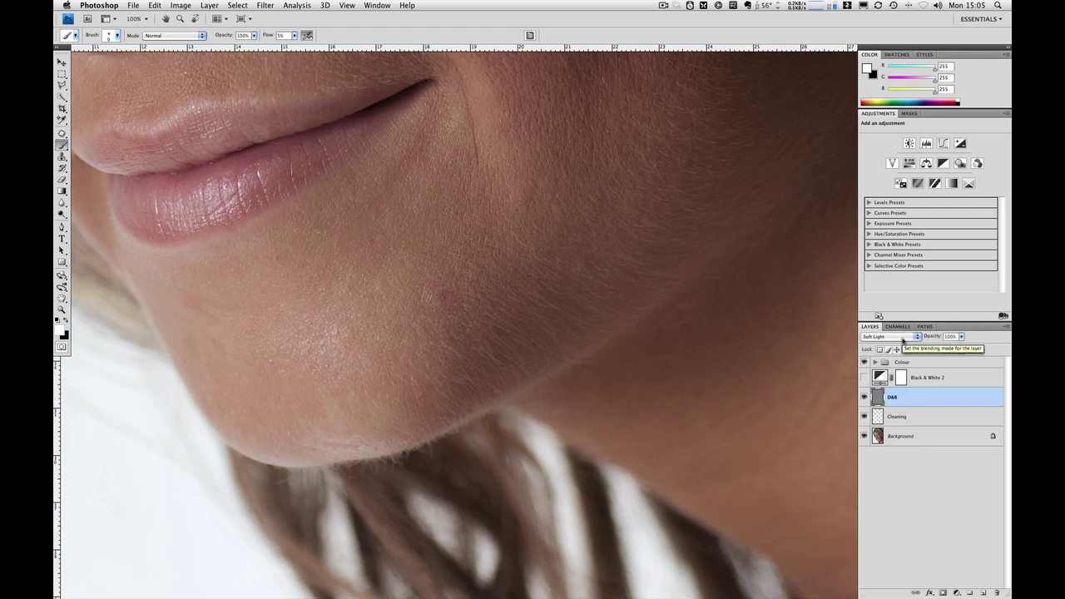
# Step: Fit the whole portrait in view and compare it with and without the D&B layer, leaving the layer shown
pyautogui.press('super+0')
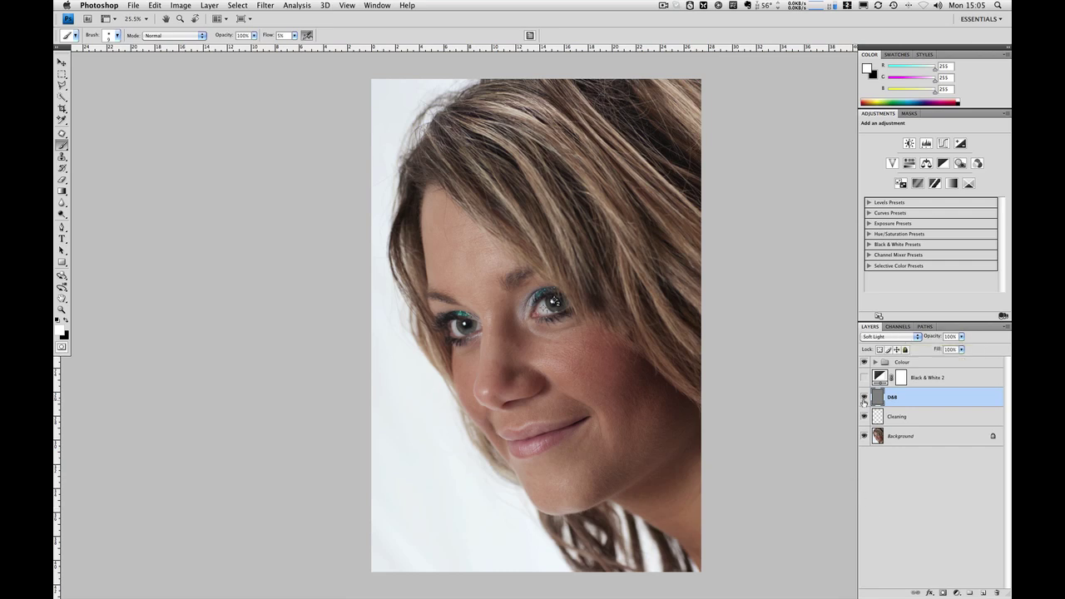
pyautogui.click(864, 399)
pyautogui.click(864, 399)
pyautogui.click(864, 399)
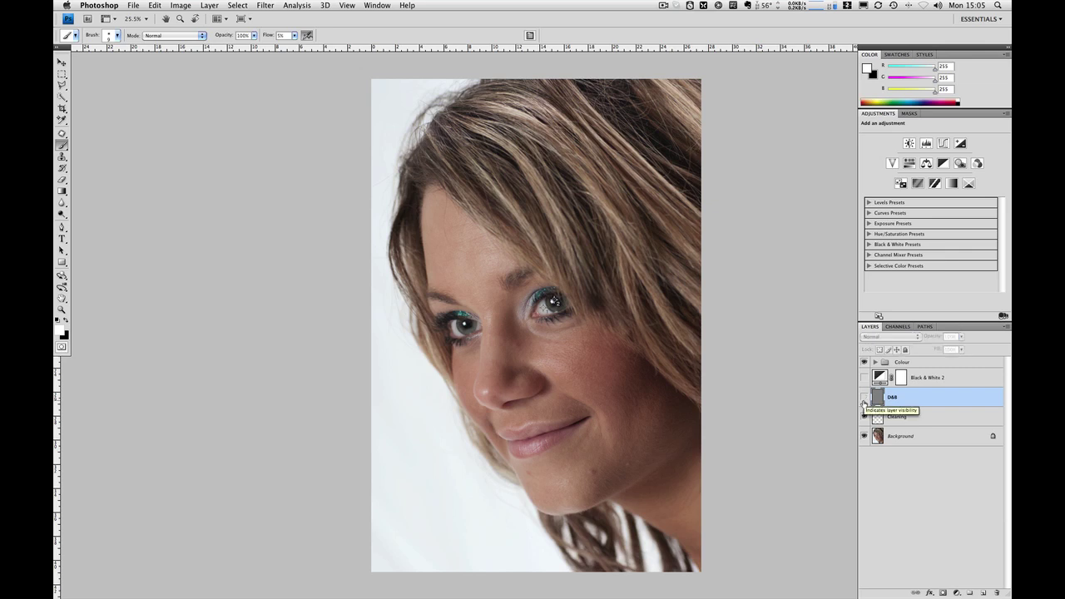
pyautogui.click(864, 398)
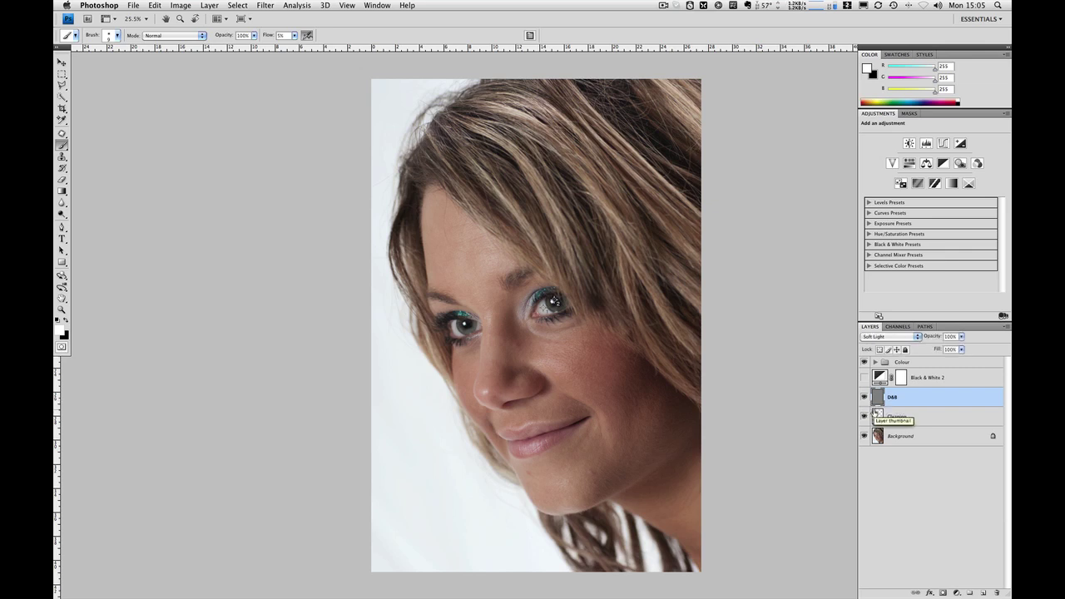